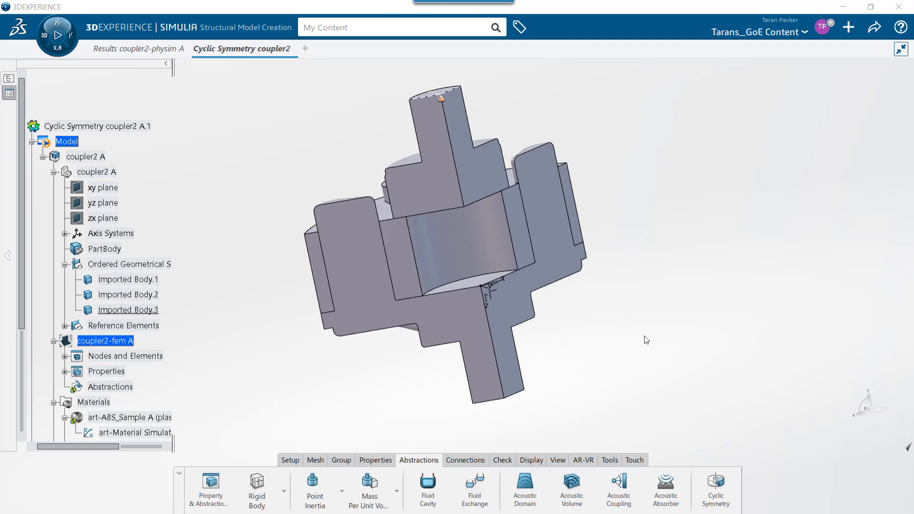
Inspect Imported Bodies 1–3 by highlighting each, then clear the selection and orbit to an upright front view.
middle_drag(646, 339, 633, 417)
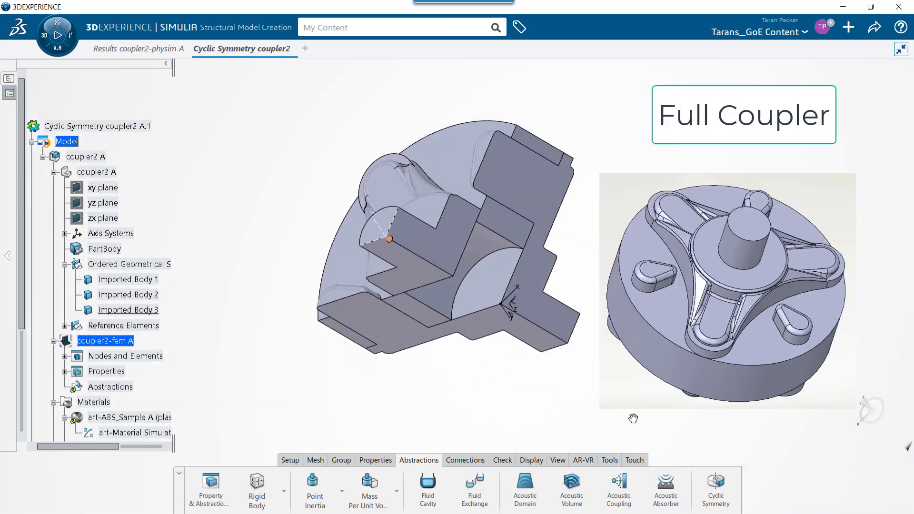
click(130, 281)
ctrl+click(142, 295)
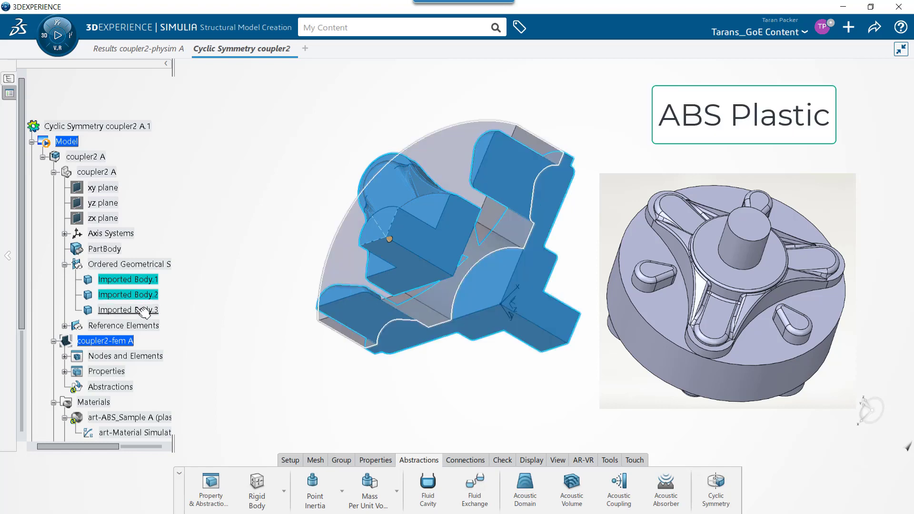
click(143, 309)
click(288, 325)
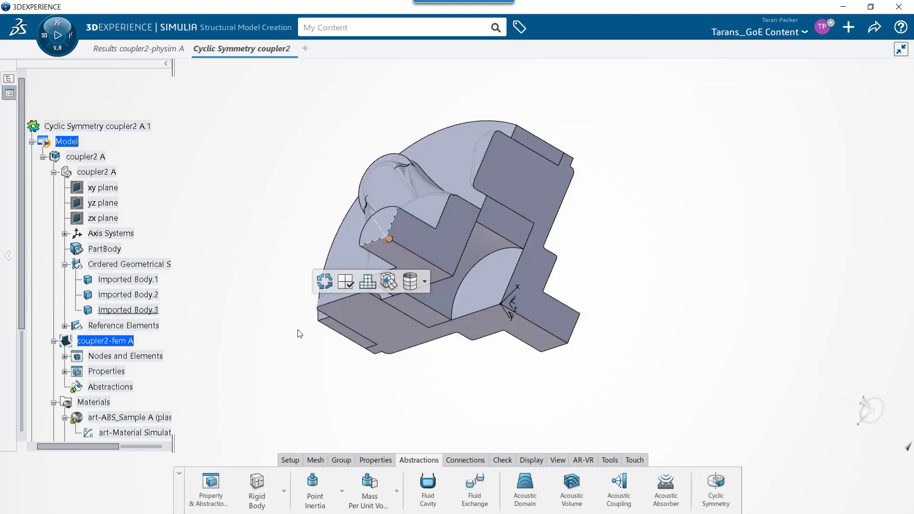
middle_drag(469, 386, 499, 307)
mouse_move(590, 323)
middle_down()
mouse_move(540, 361)
mouse_move(598, 324)
middle_up()
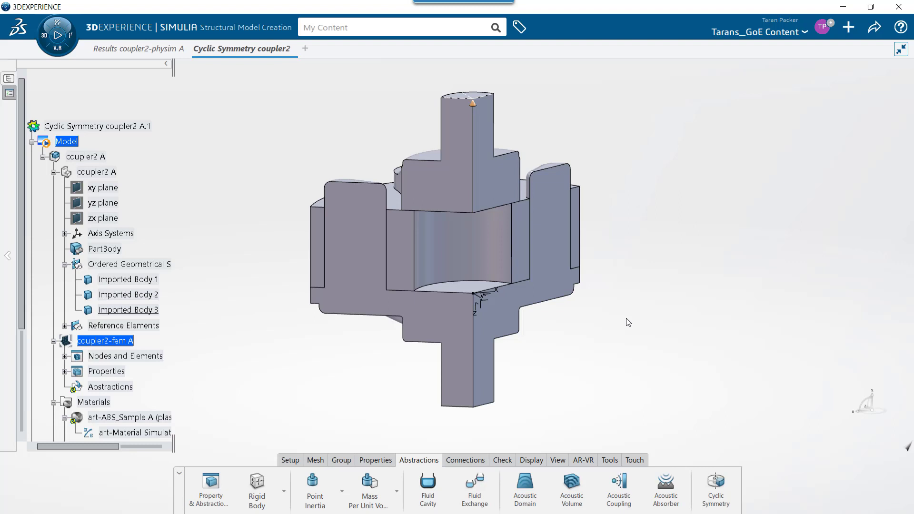
Show the Assistant checklist and orbit the coupler model to view it from other angles.
click(8, 93)
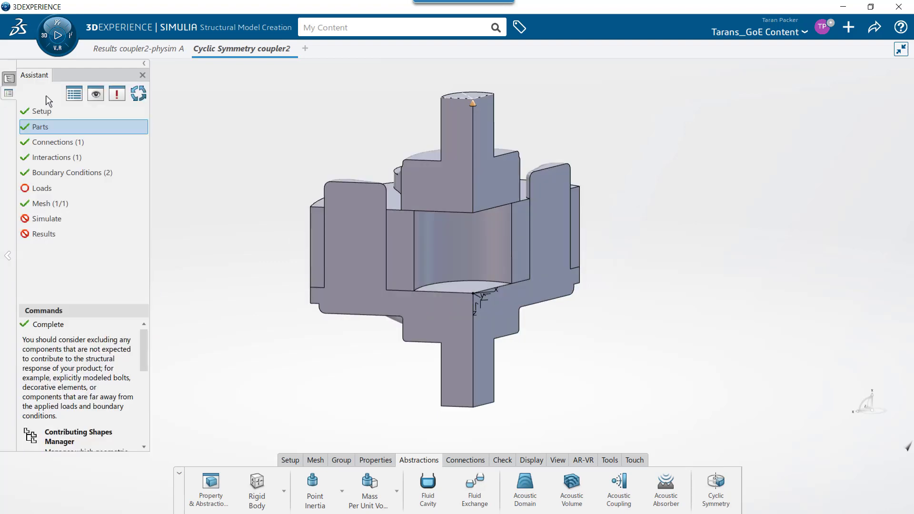
middle_drag(232, 152, 216, 161)
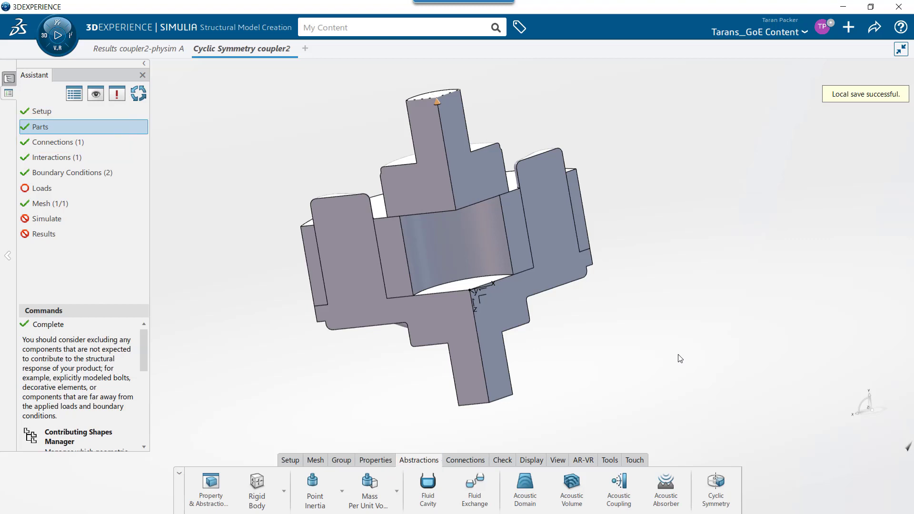
Start a Cyclic Symmetry condition with the narrow, large, lower and upper right cut faces as main surface.
click(714, 490)
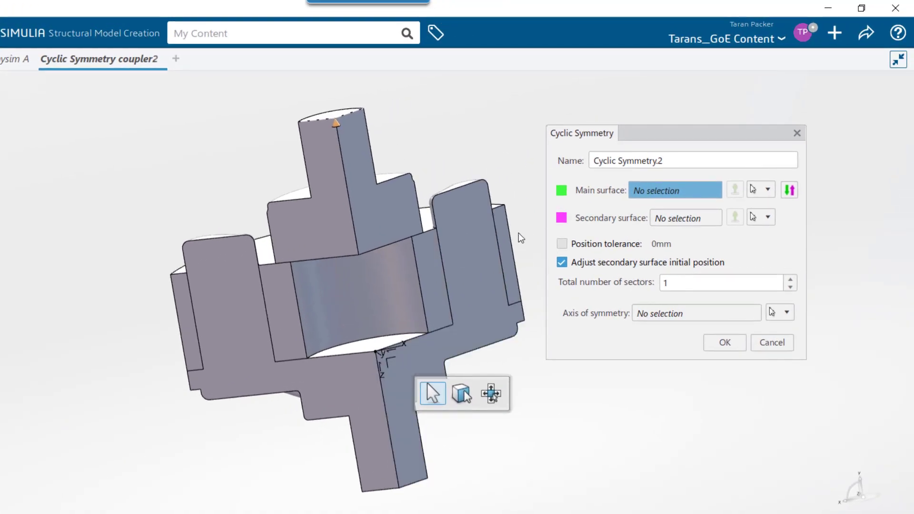
click(512, 237)
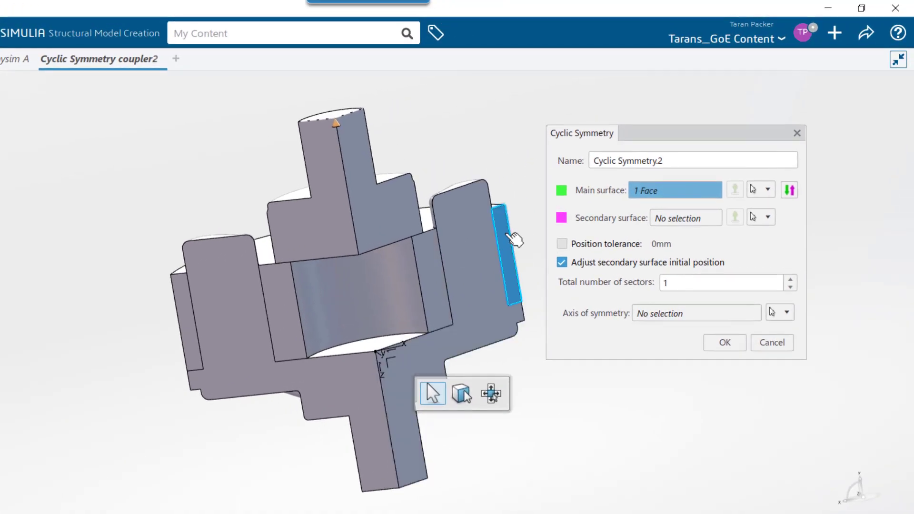
click(476, 248)
click(436, 265)
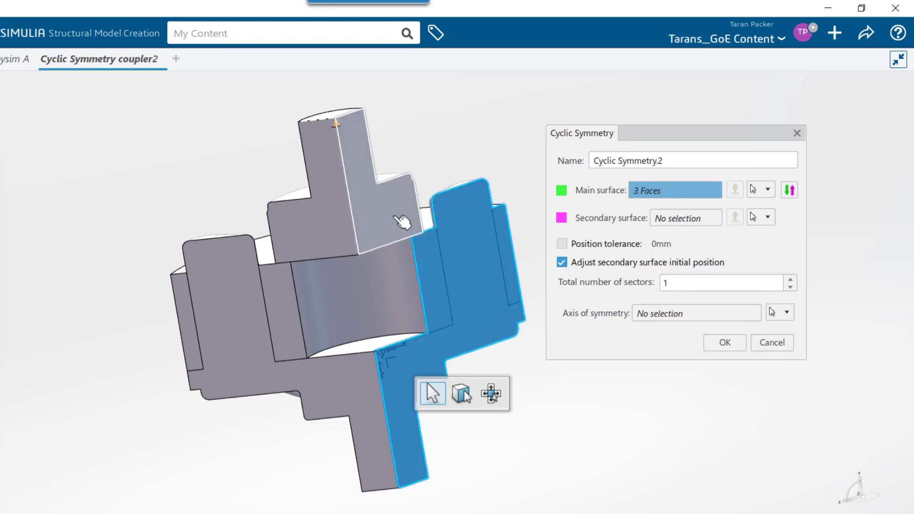
click(404, 220)
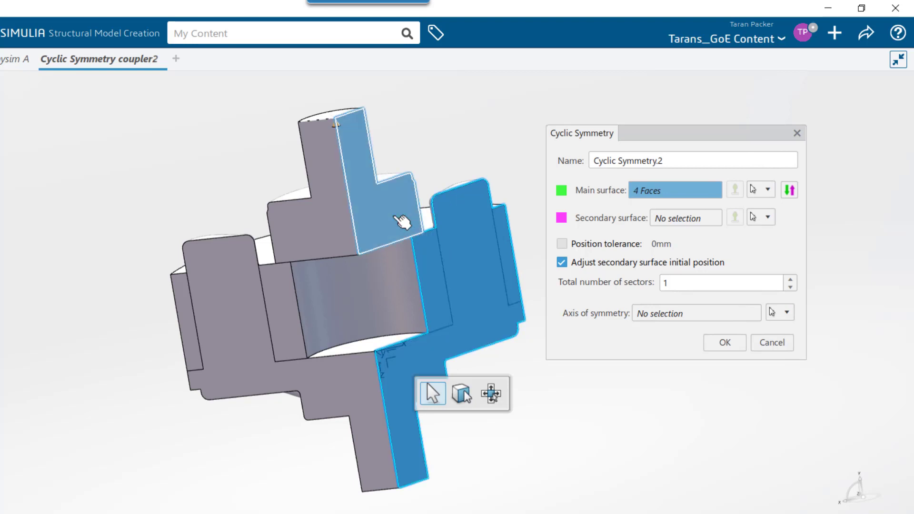
Pick the four left cut faces, from upper-left downward, as the cyclic symmetry's secondary surface.
click(675, 220)
click(328, 261)
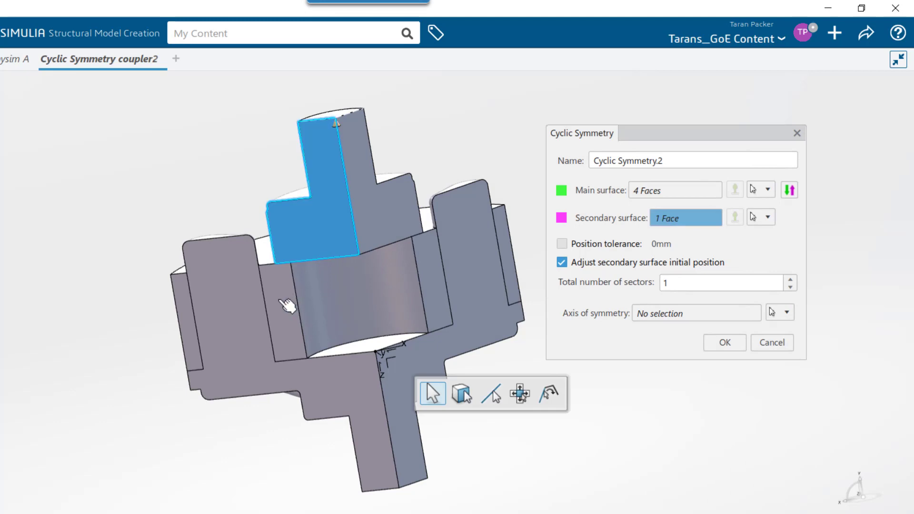
click(293, 307)
click(232, 327)
click(191, 331)
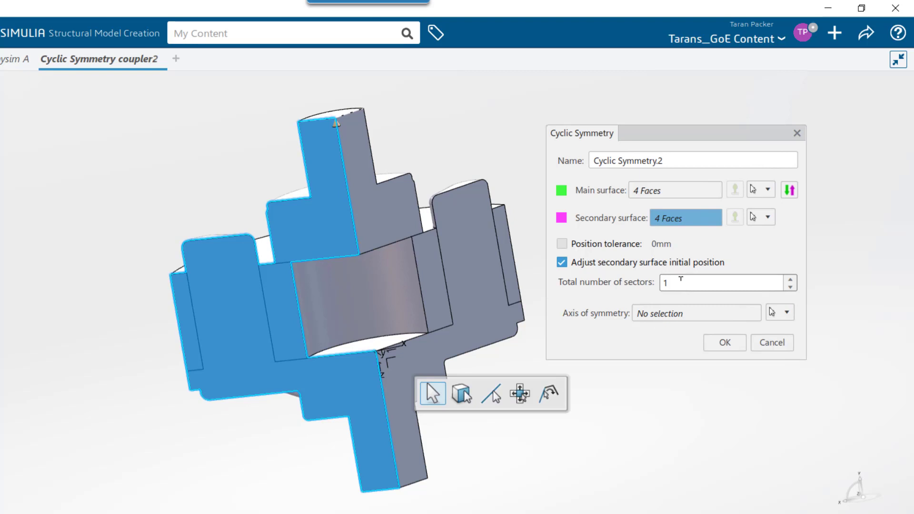
Set Total number of sectors to 3, use the vertical shaft edge as symmetry axis, and confirm.
double_click(665, 282)
text(3)
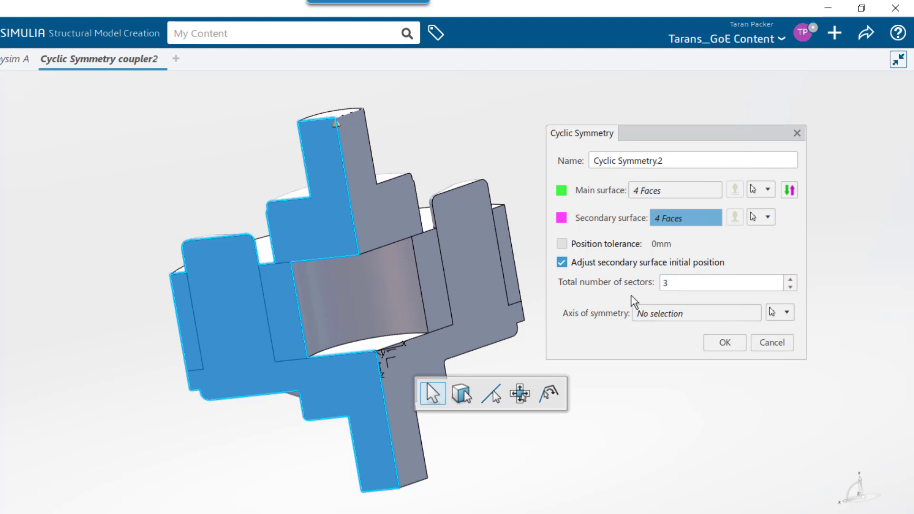
click(682, 313)
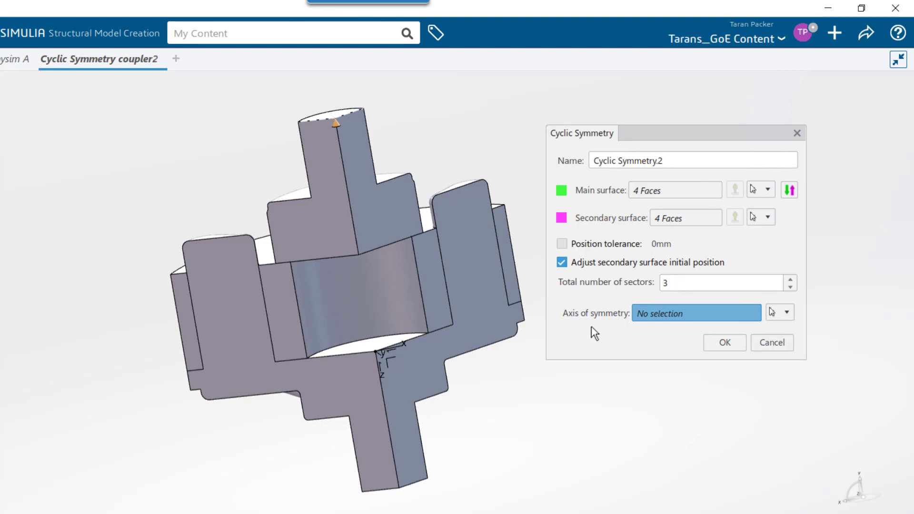
click(358, 240)
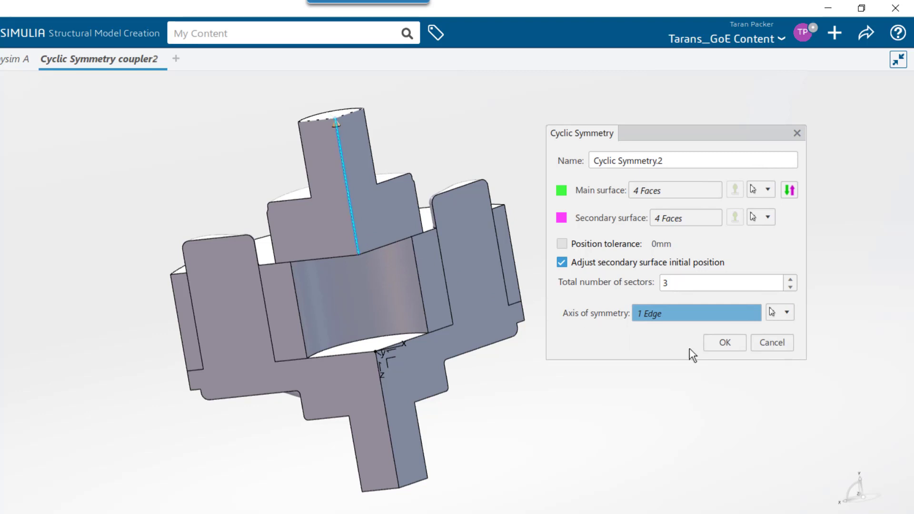
click(712, 342)
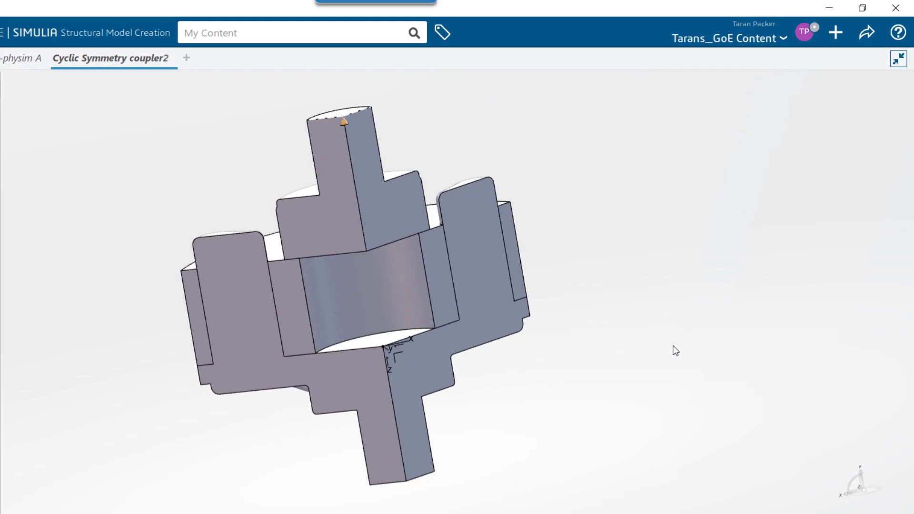
Add a Torque load of .2 Nxm about Y, using Coupling.1 from the tree as its support.
click(11, 80)
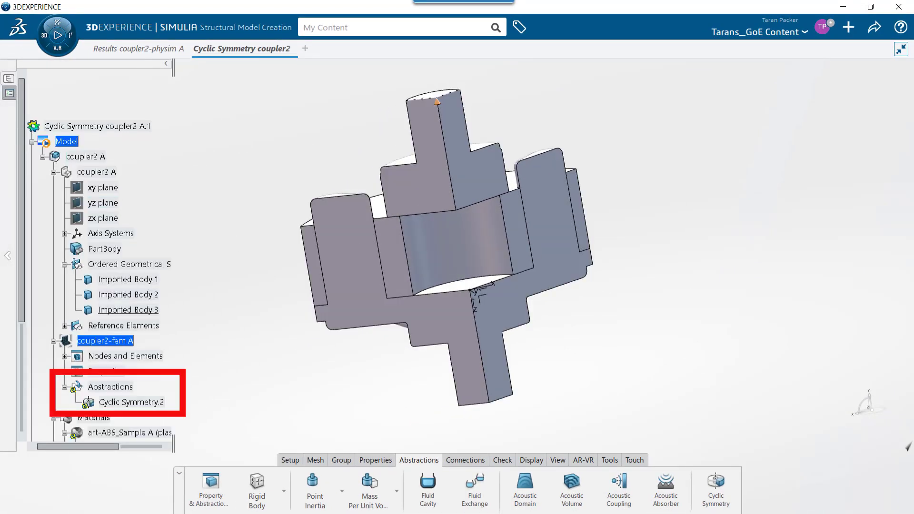
scroll(89, 324, down, 1)
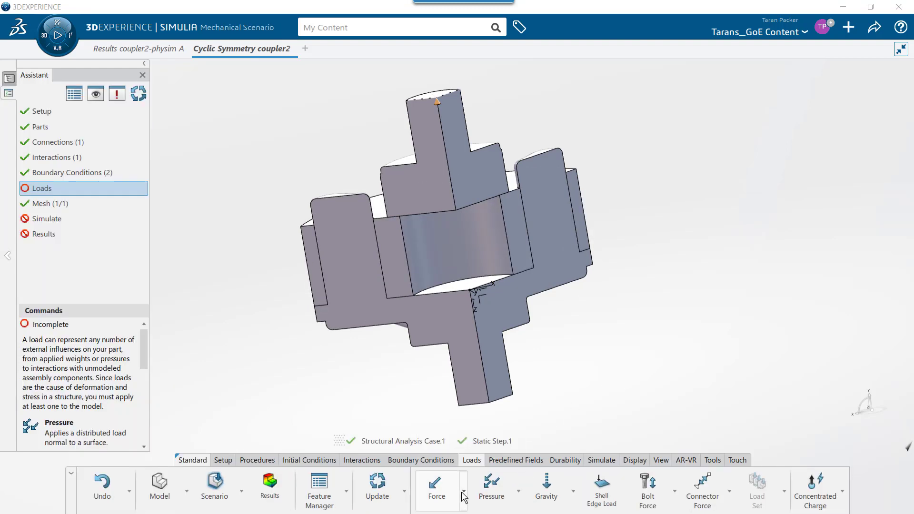
click(463, 491)
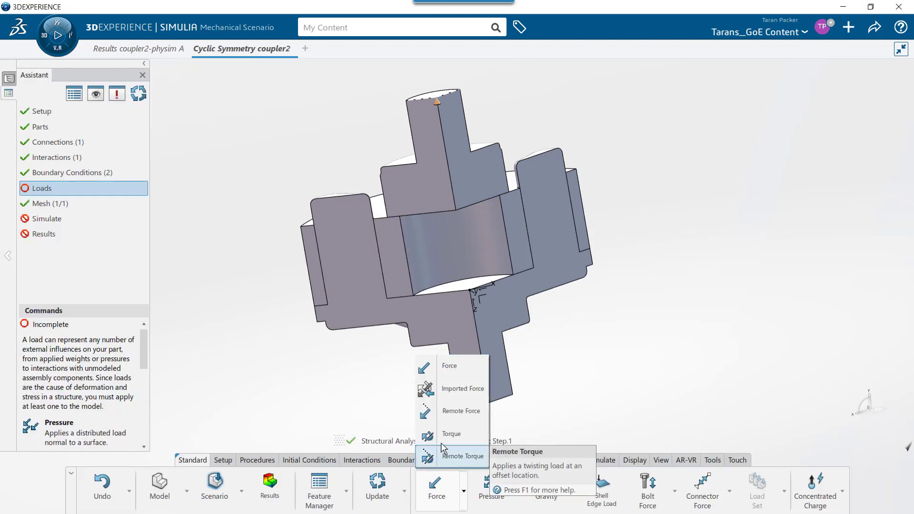
click(443, 434)
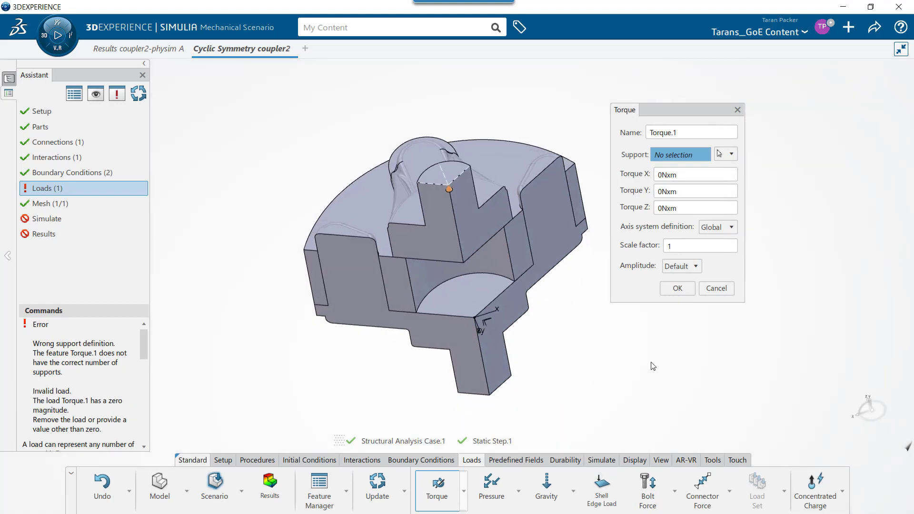
click(9, 92)
click(66, 219)
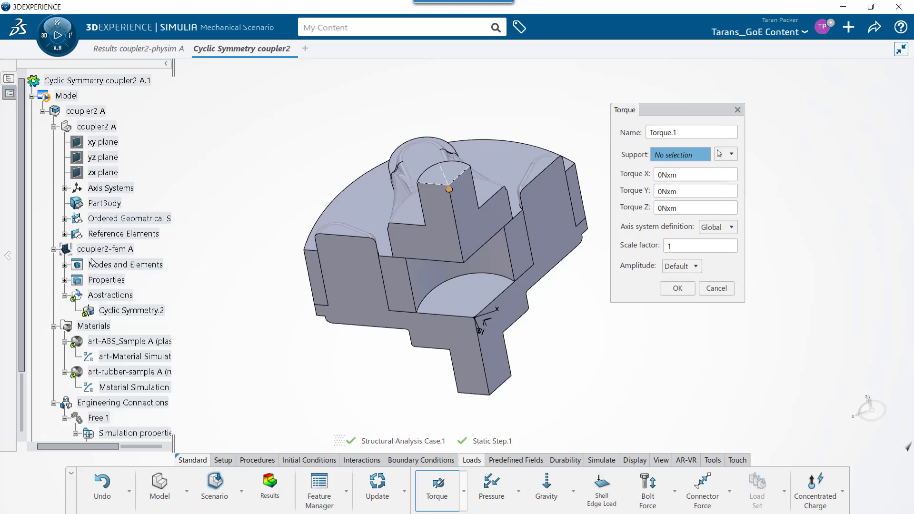
scroll(97, 266, down, 3)
scroll(101, 282, down, 3)
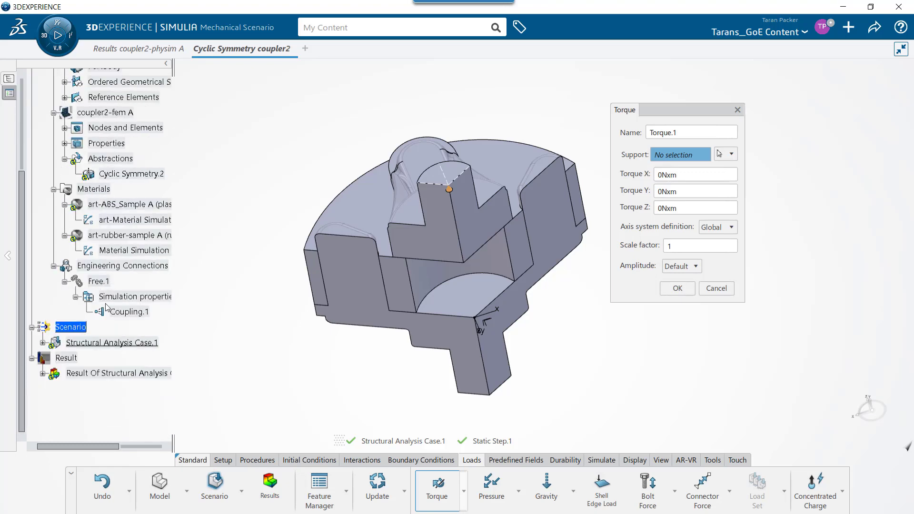
click(145, 312)
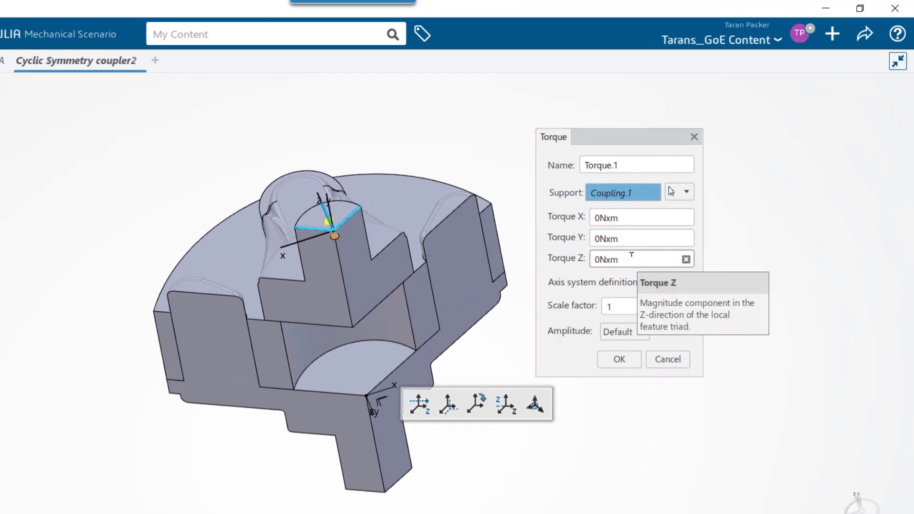
click(633, 236)
text(.2)
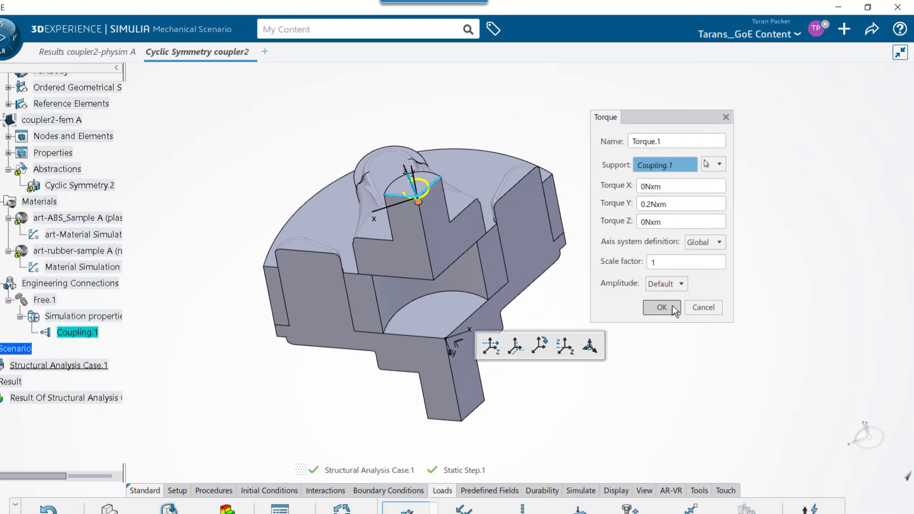
click(619, 358)
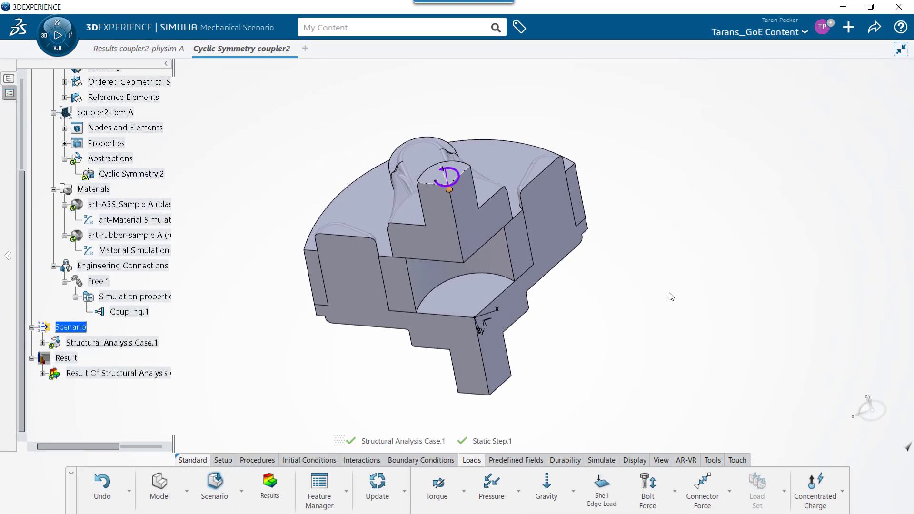
Orbit the one-third coupler to a lower side view.
middle_drag(642, 321, 665, 281)
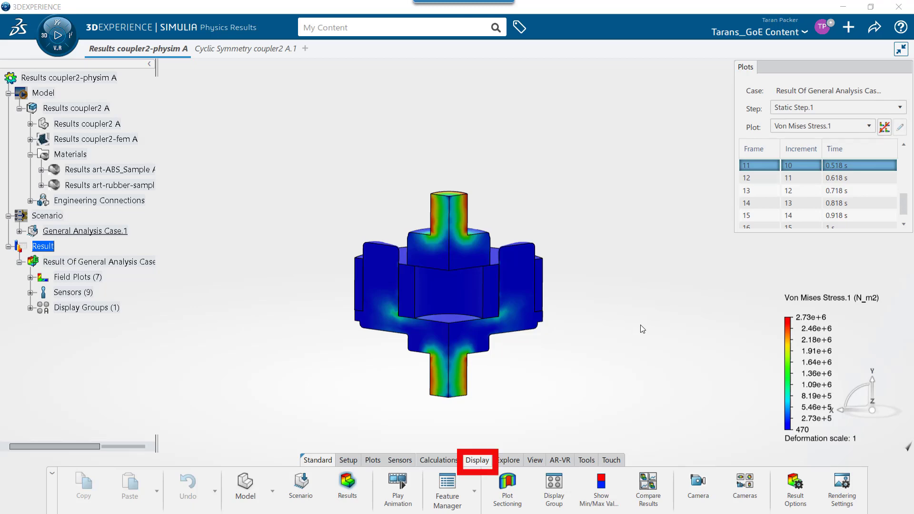
In Result Options, turn on Model symmetry with a circular pattern about the Y axis.
click(794, 485)
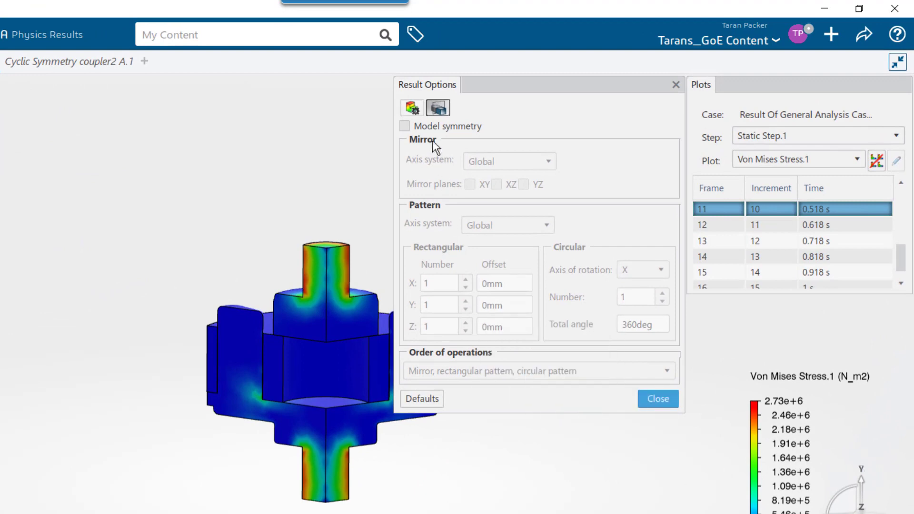
click(403, 126)
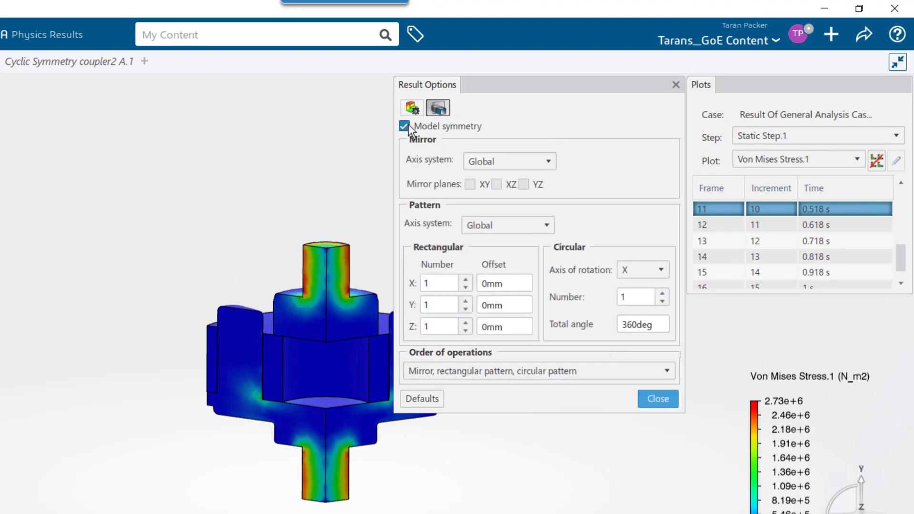
click(645, 270)
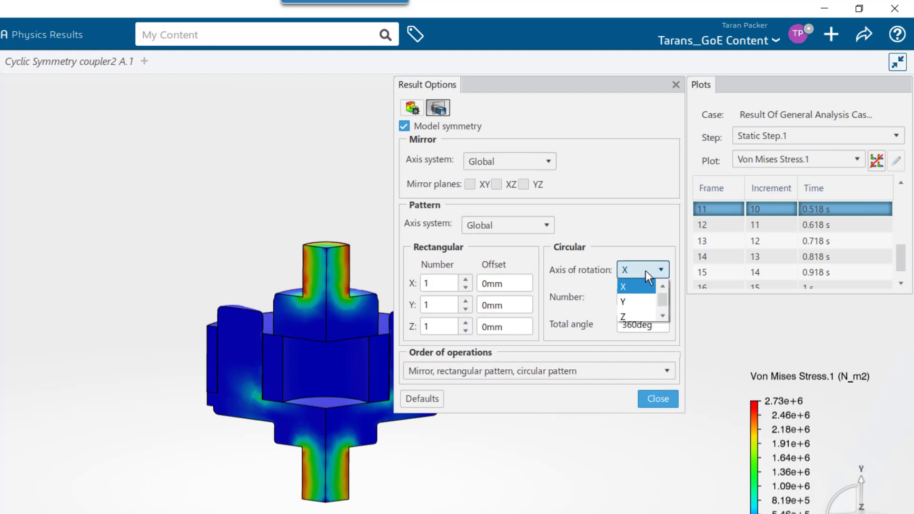
click(631, 300)
double_click(627, 297)
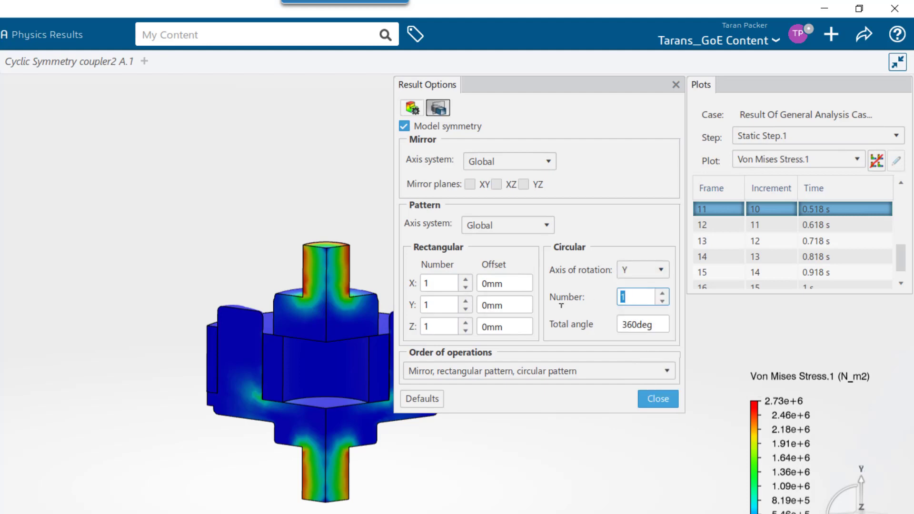
Set the pattern count to 3, close Result Options, and orbit to a tilted top view.
text(3)
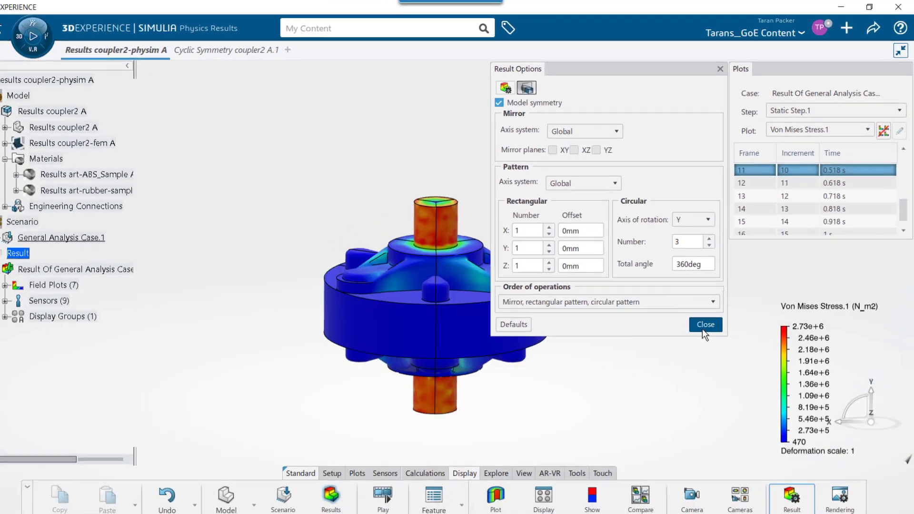
click(702, 329)
middle_drag(609, 230, 523, 390)
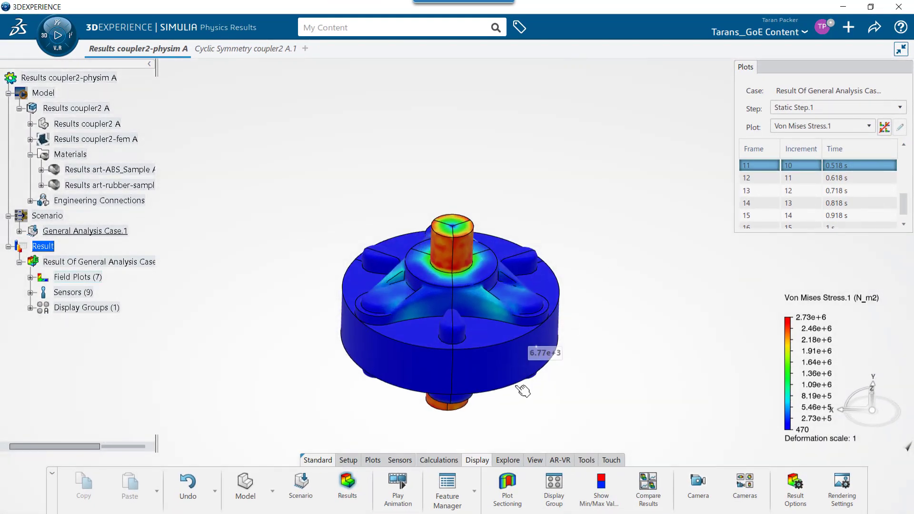
Play the stress animation while orbiting to see the underside, a side view and both shafts.
click(398, 489)
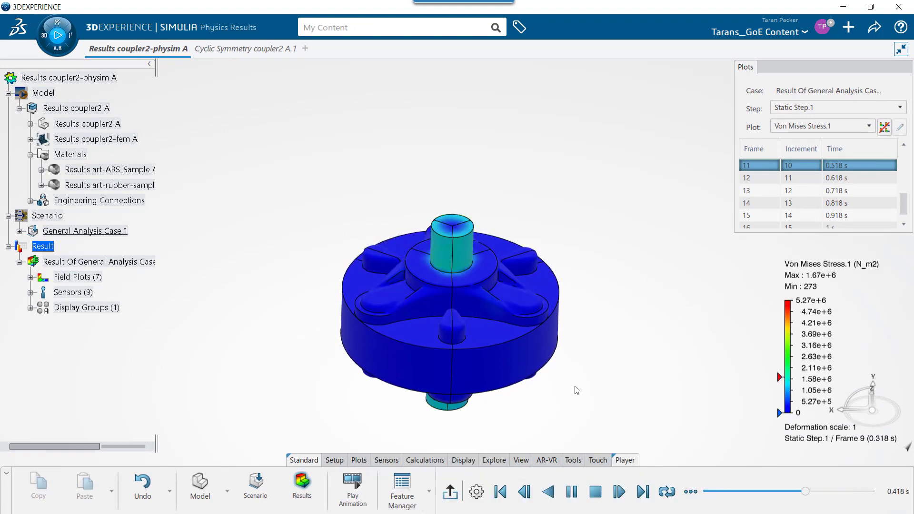
middle_drag(577, 379, 579, 293)
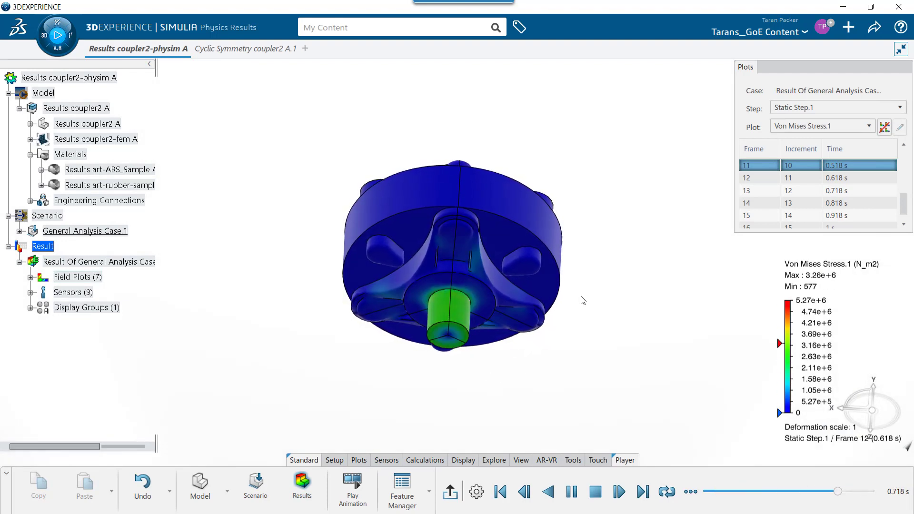
middle_drag(582, 301, 558, 400)
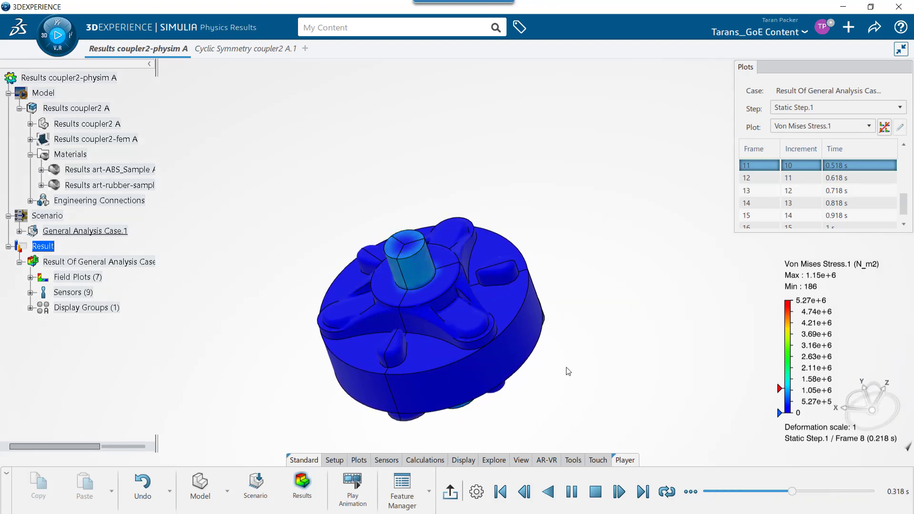
middle_drag(567, 371, 592, 187)
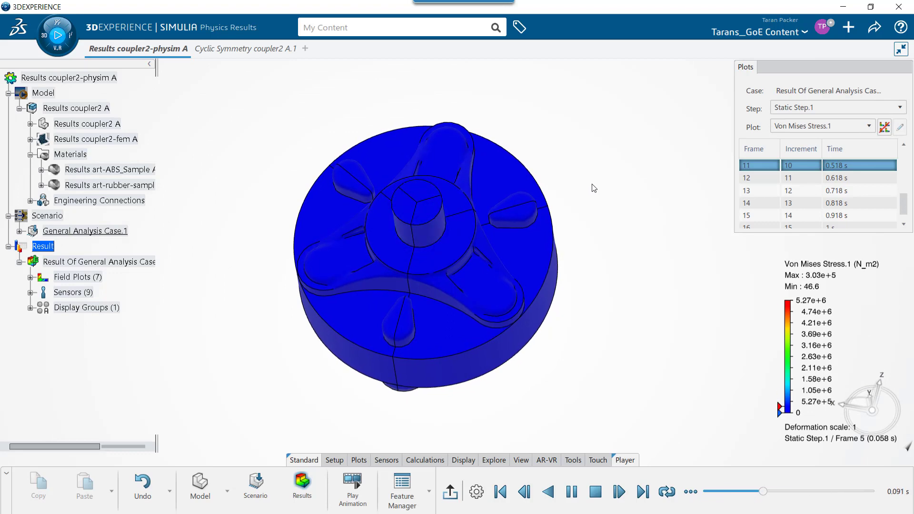